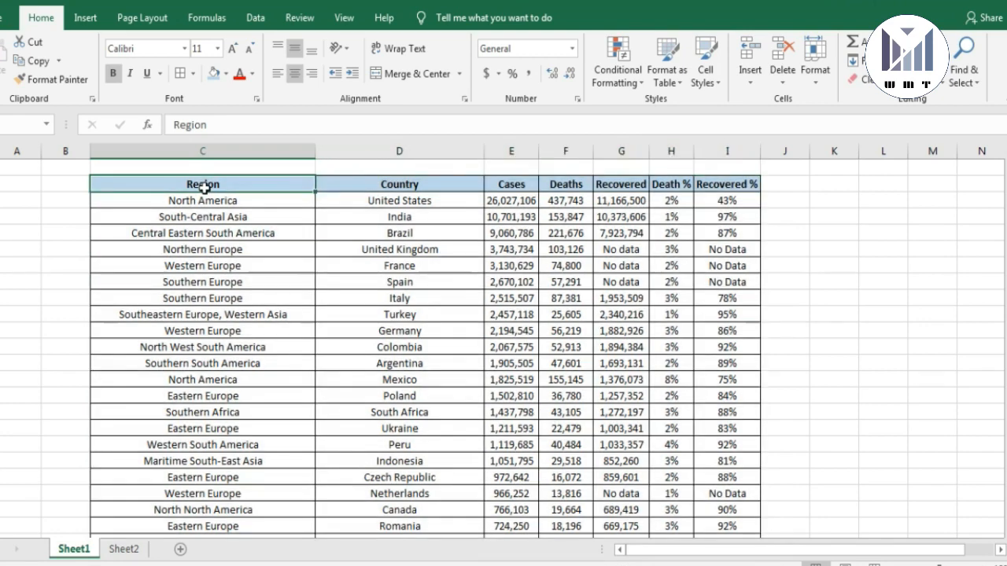
Step: Examine the data table's column headers from Region to Recovered % and look through the region and country entries
click(399, 187)
click(514, 183)
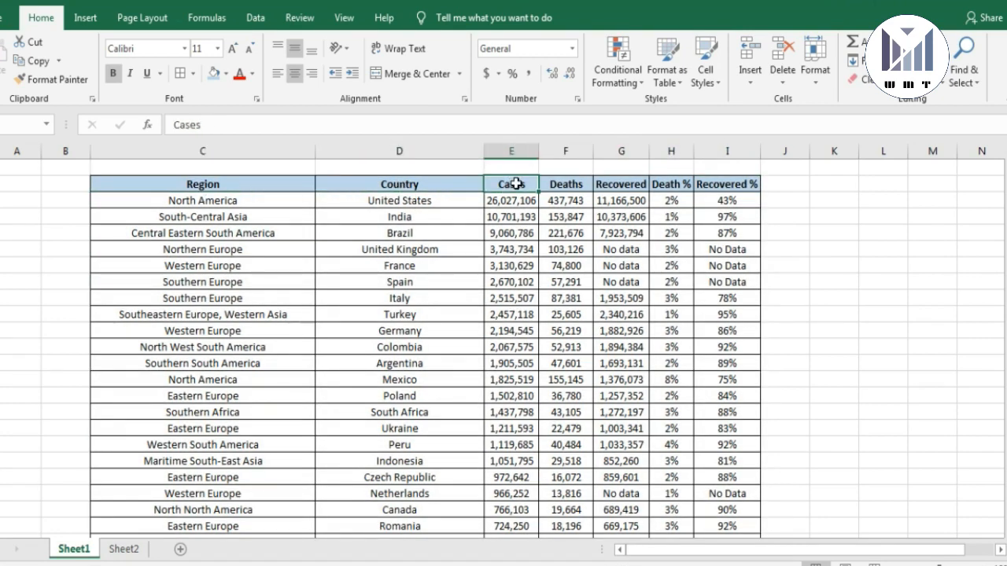
click(568, 186)
click(609, 185)
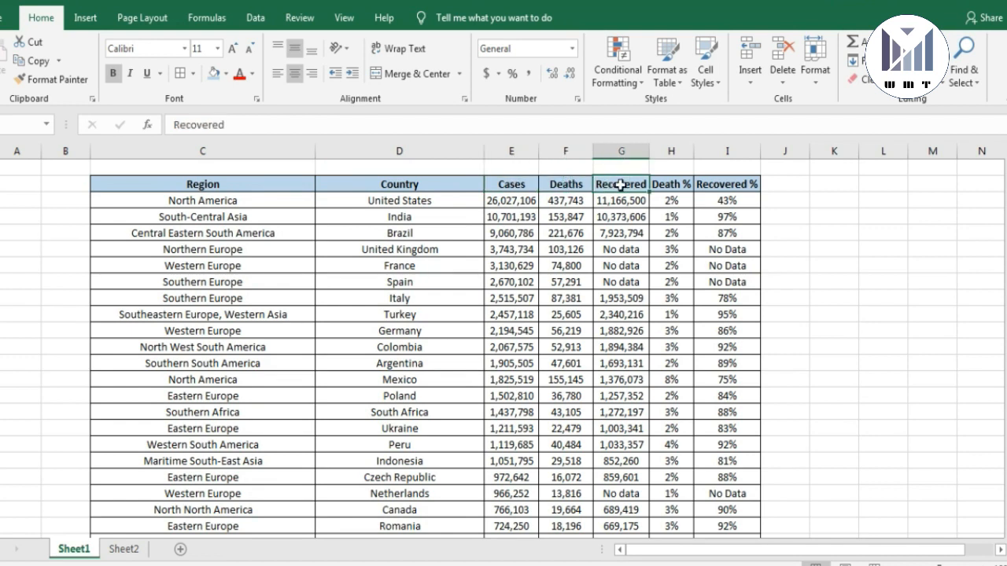
click(675, 186)
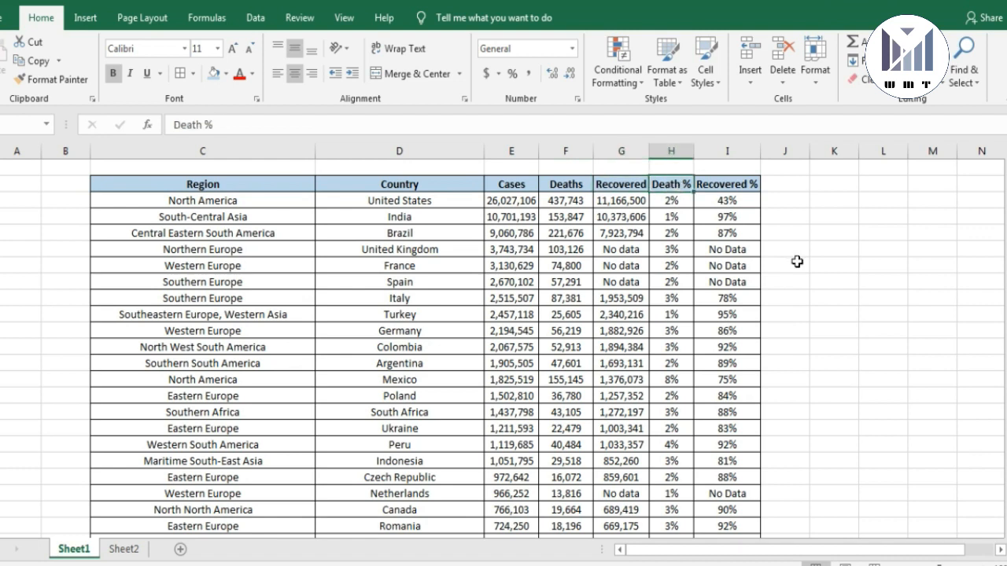
click(725, 187)
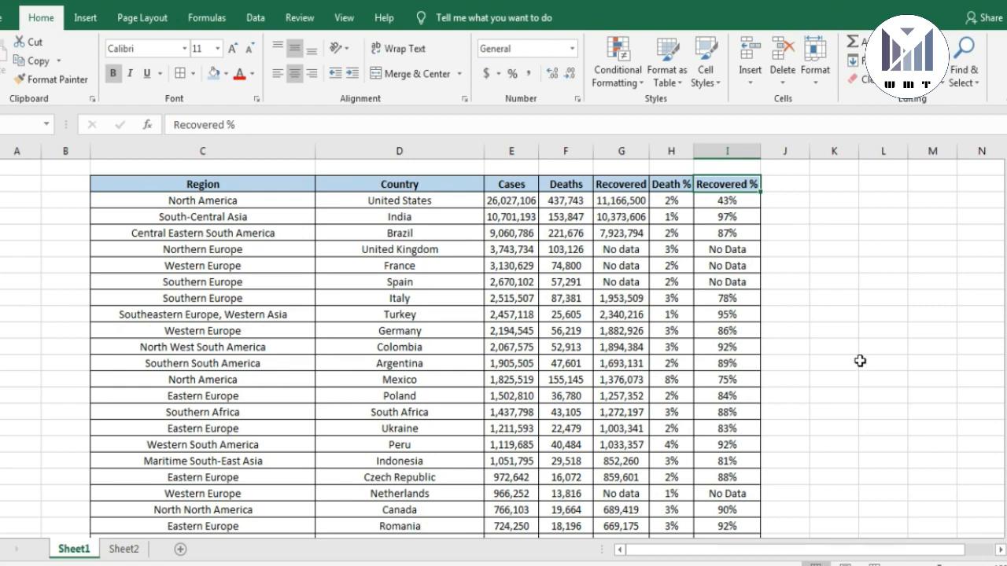
click(226, 201)
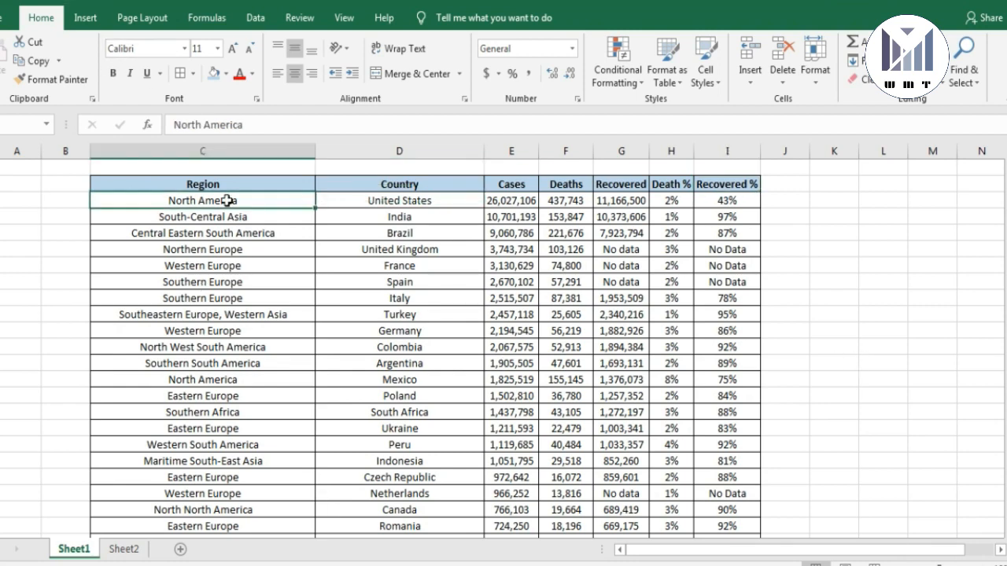
key(ctrl+shift+Down)
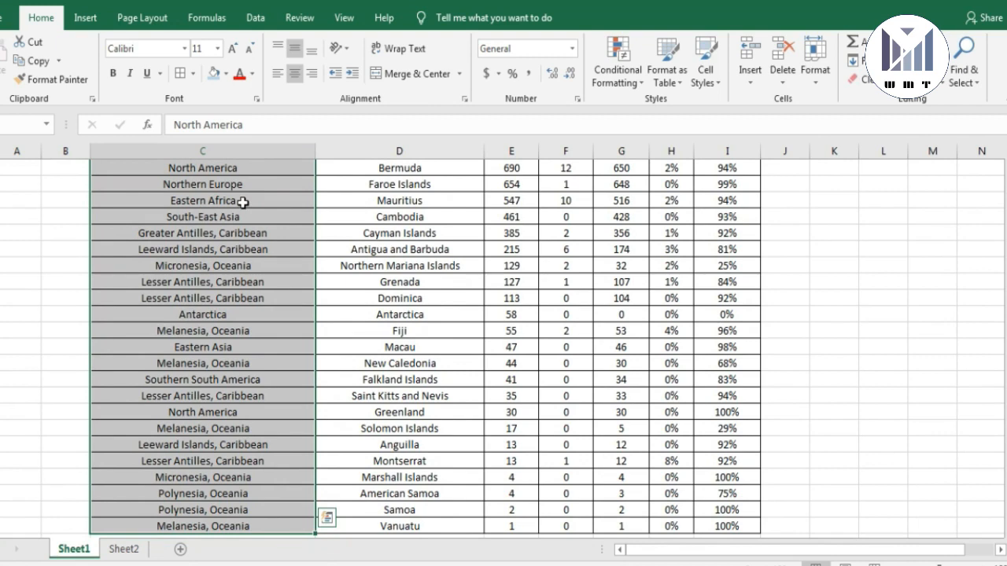
key(Up)
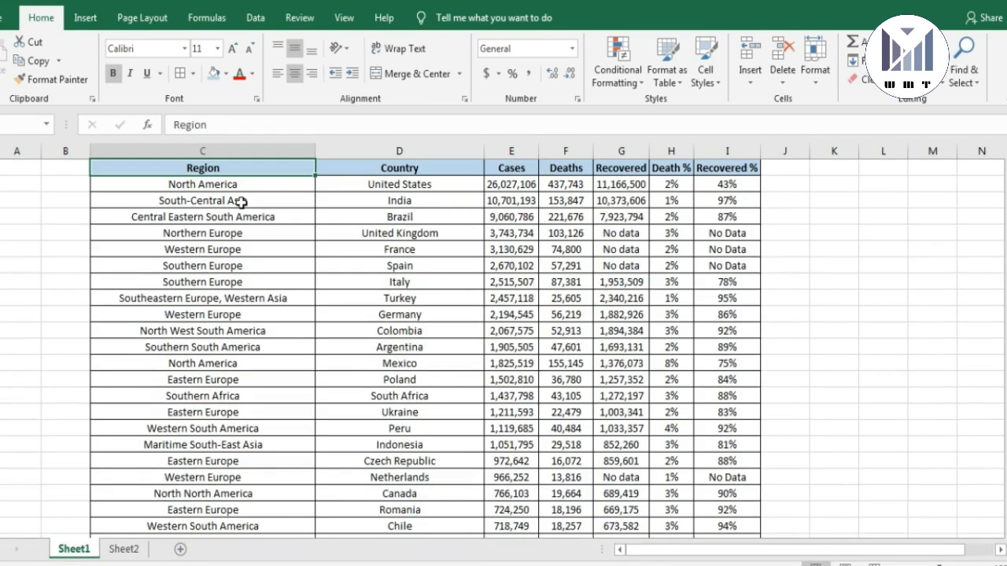
key(Up)
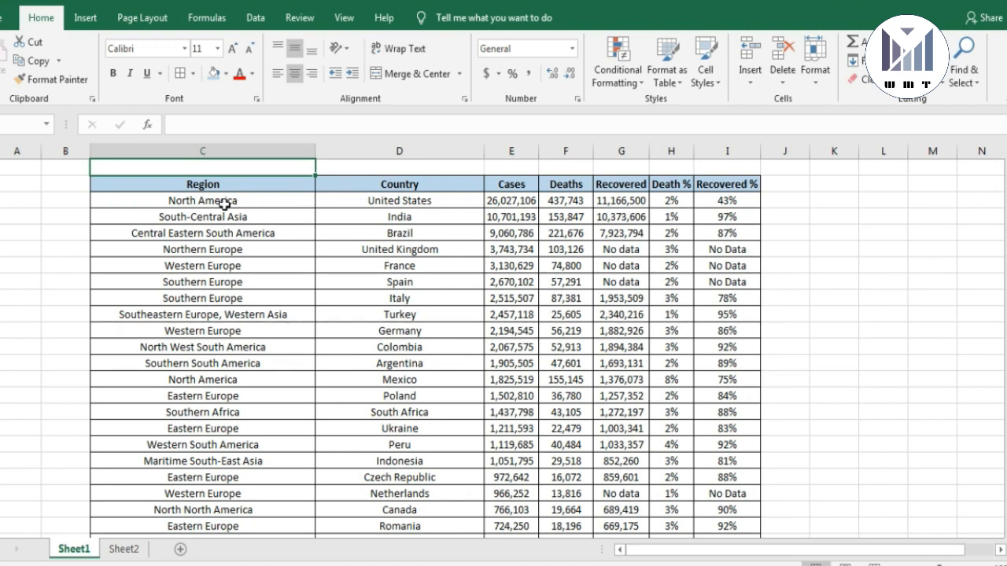
click(226, 202)
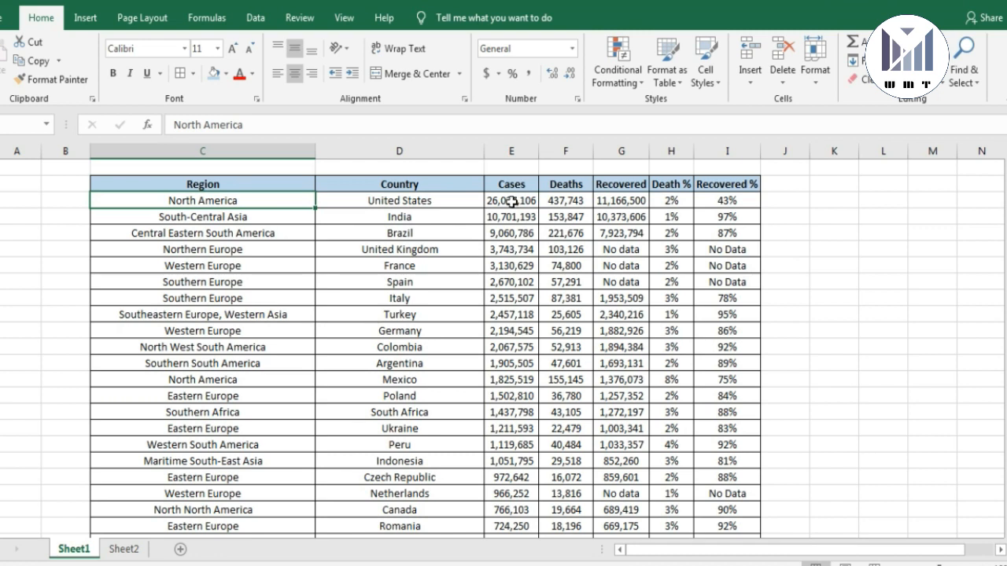
click(260, 397)
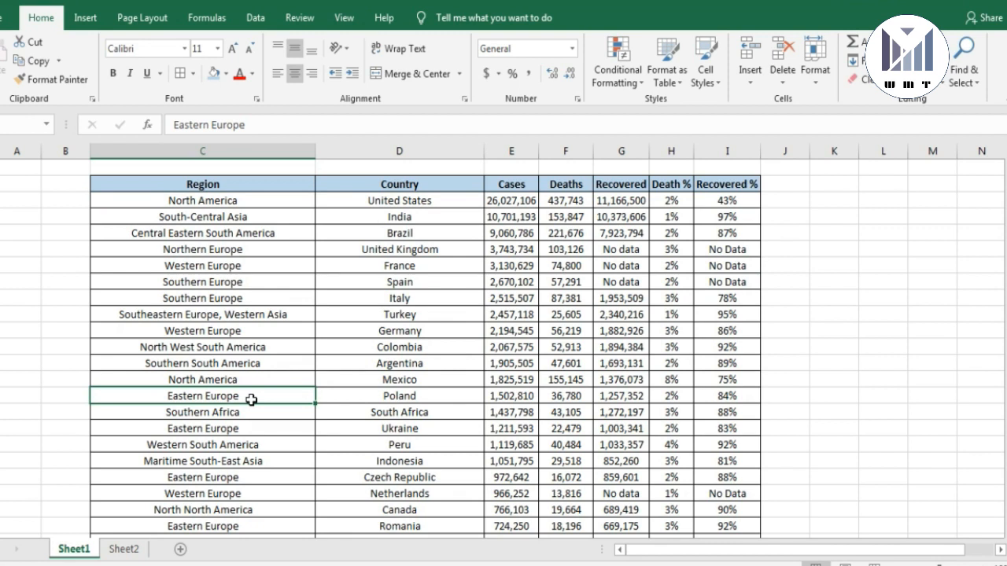
click(395, 218)
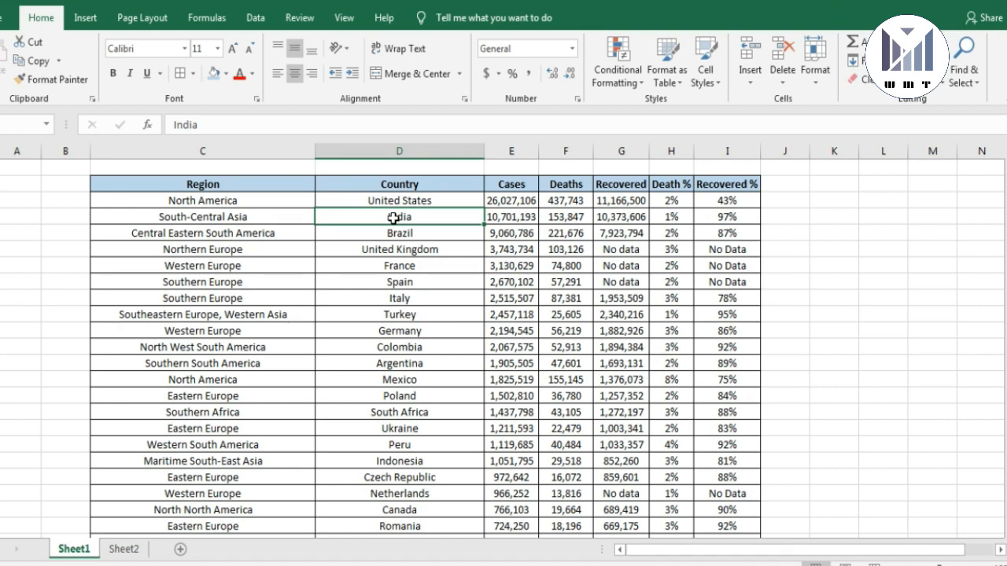
Step: Create a PivotTable on a new worksheet from the whole data table, range C2:I191 including the header row
click(235, 183)
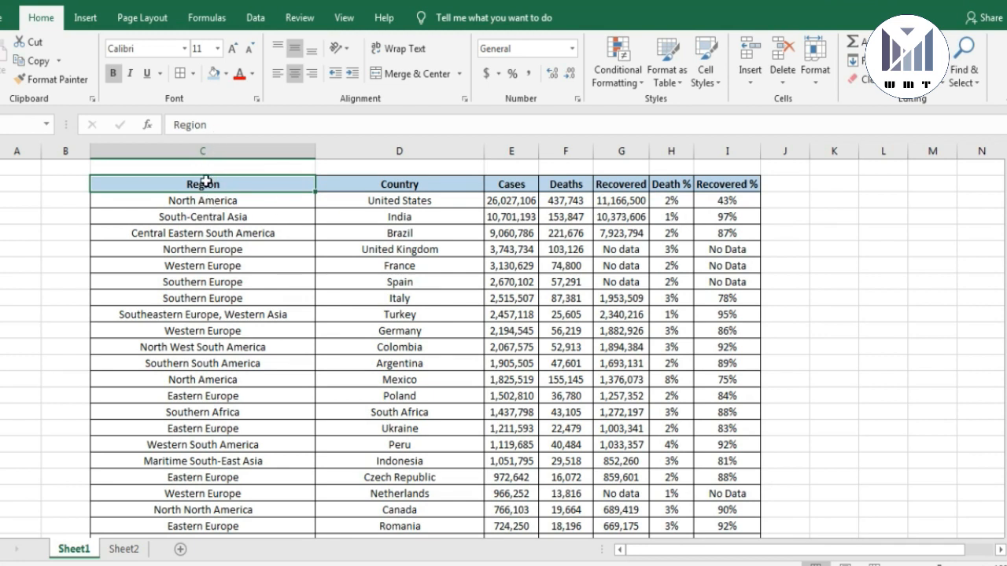
key(ctrl+shift+Right)
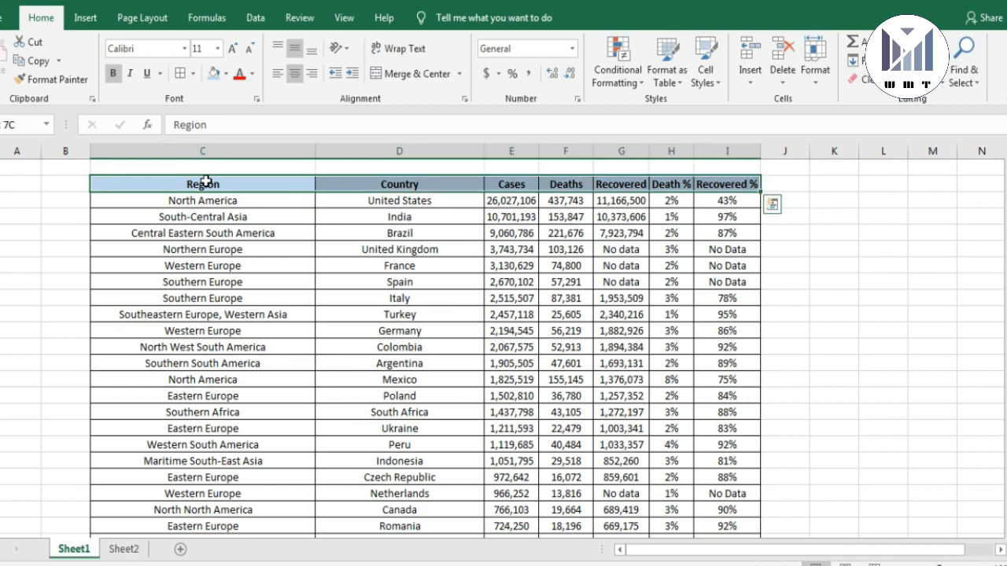
key(ctrl+shift+Down)
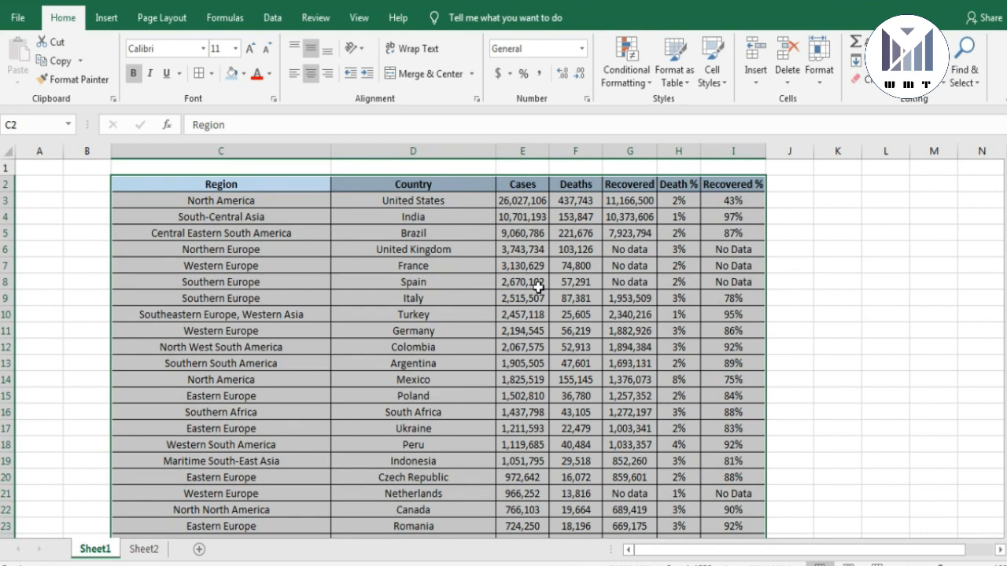
click(106, 19)
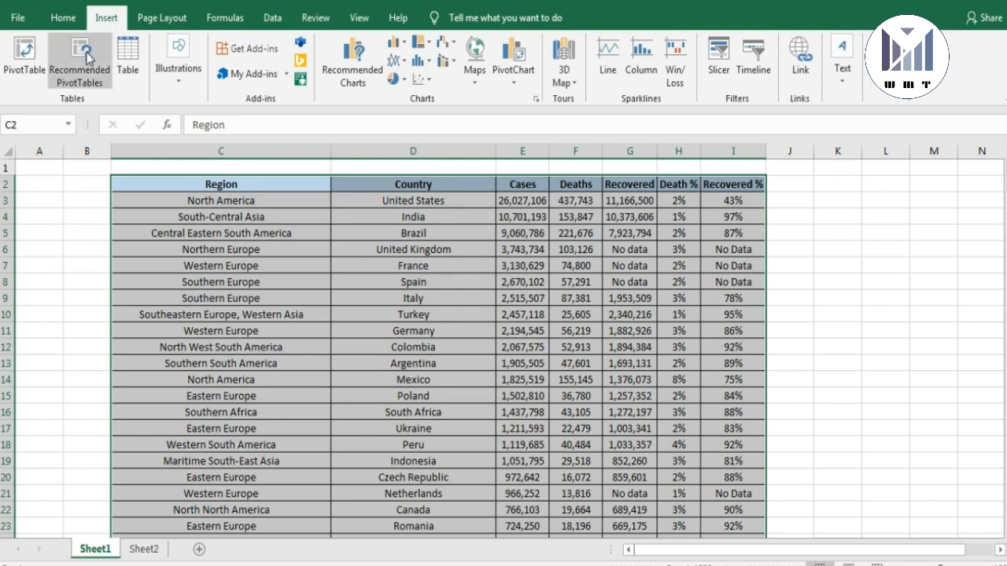
click(24, 61)
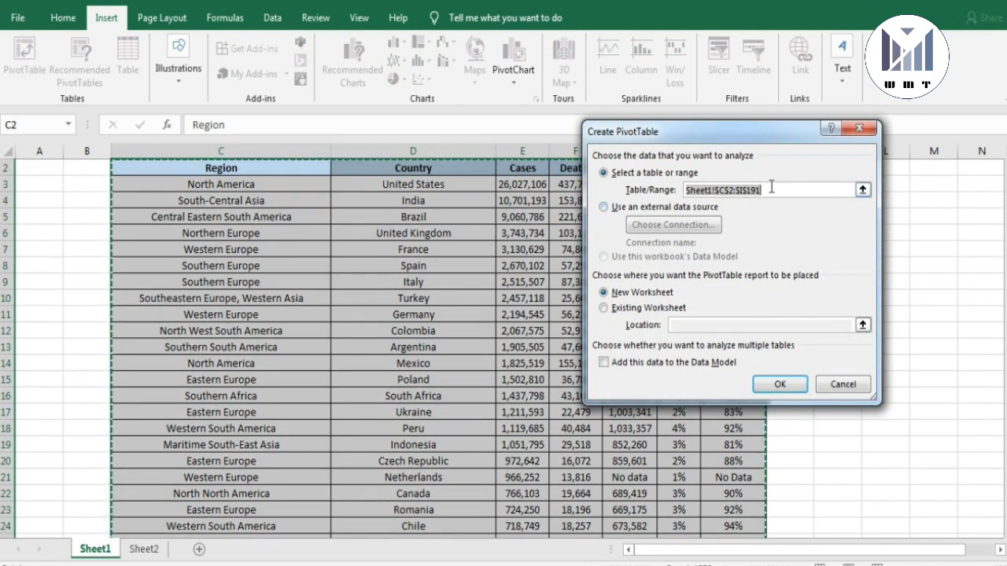
drag(734, 129, 583, 116)
click(627, 371)
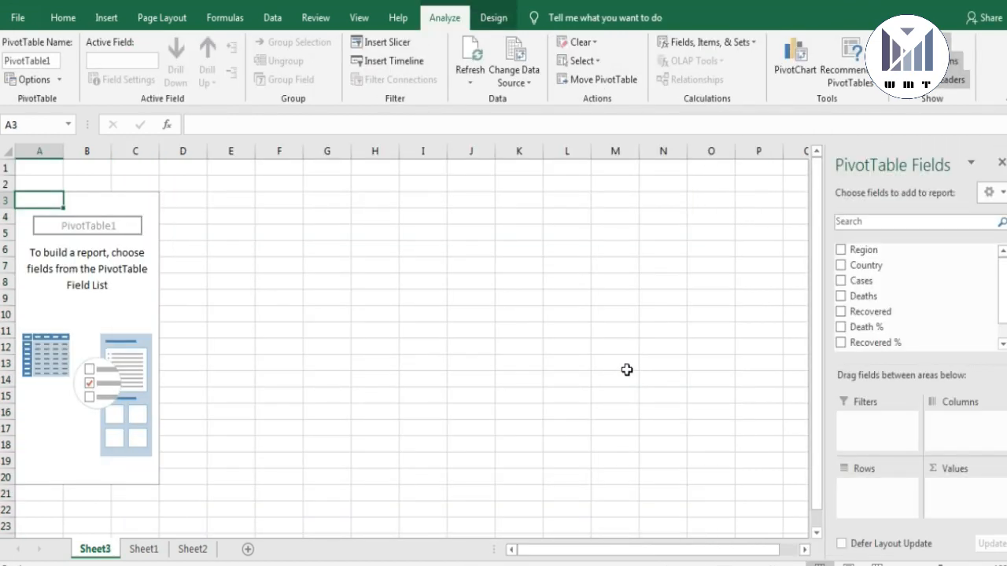
Step: Compare the source table's columns on Sheet1 with the empty PivotTable's field list on Sheet3
click(147, 554)
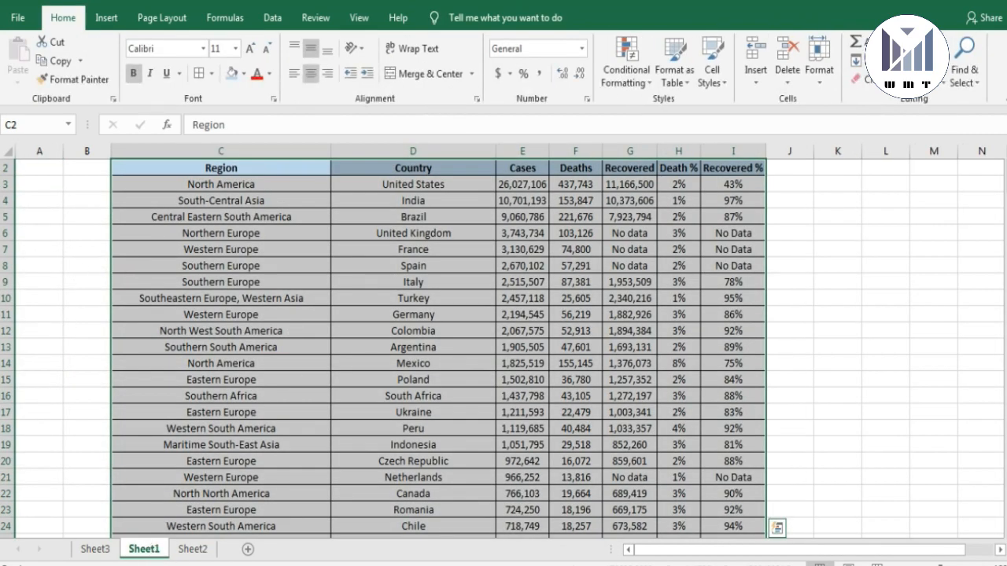
click(111, 556)
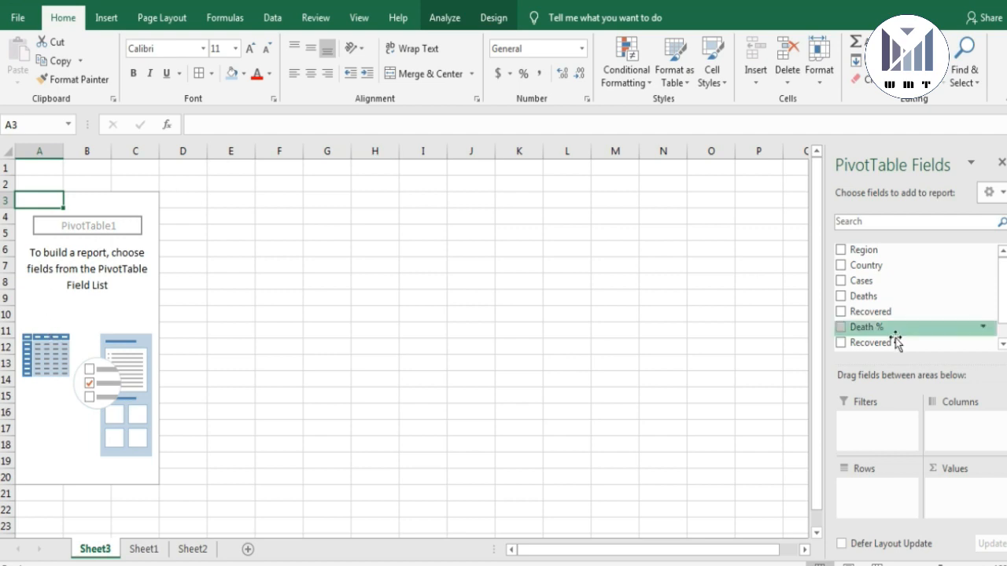
click(108, 235)
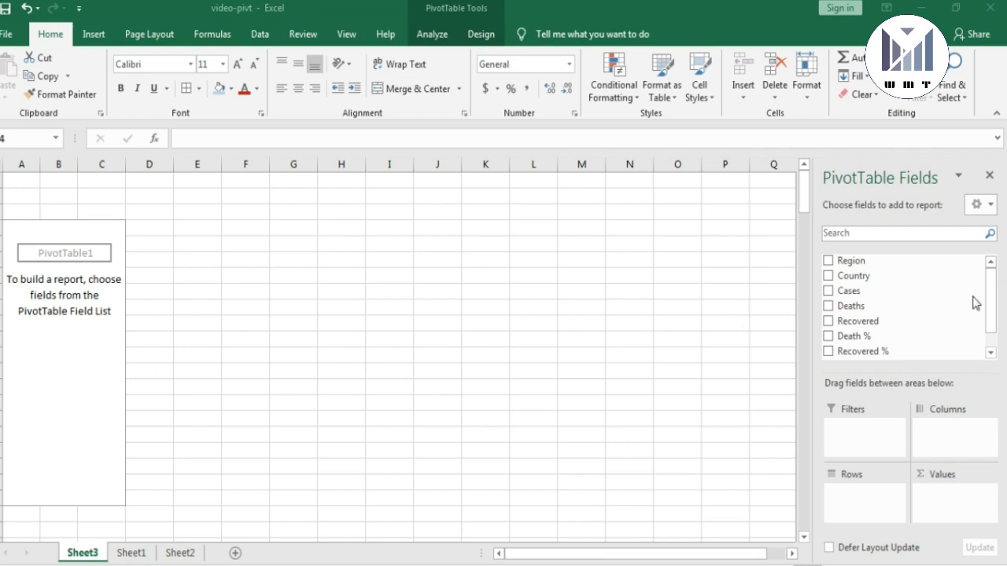
click(138, 555)
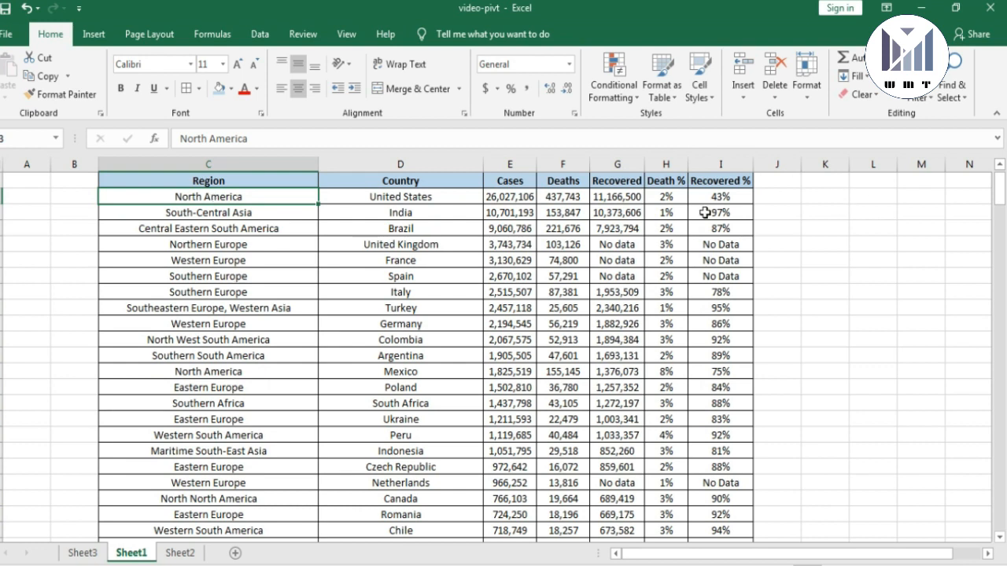
click(566, 183)
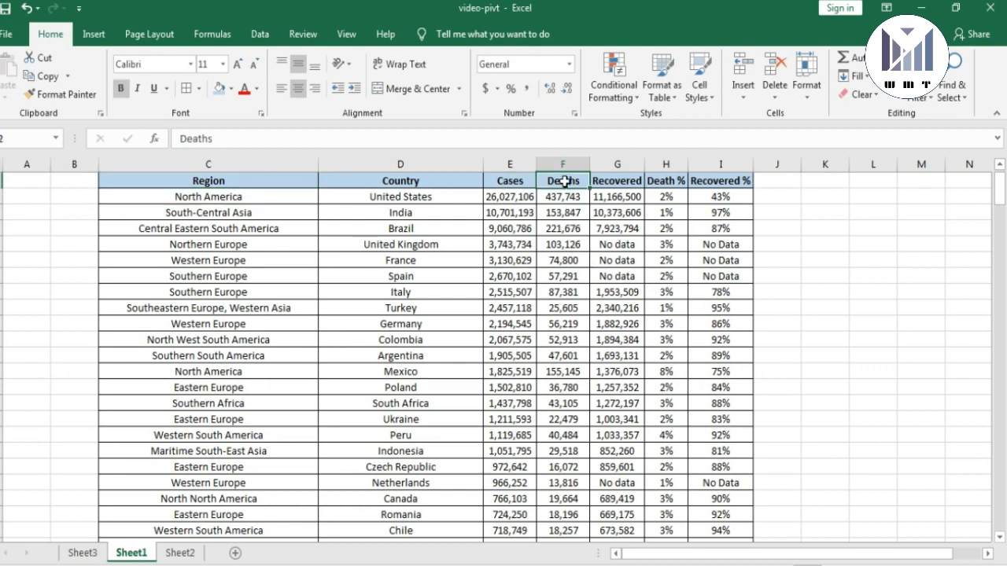
click(610, 183)
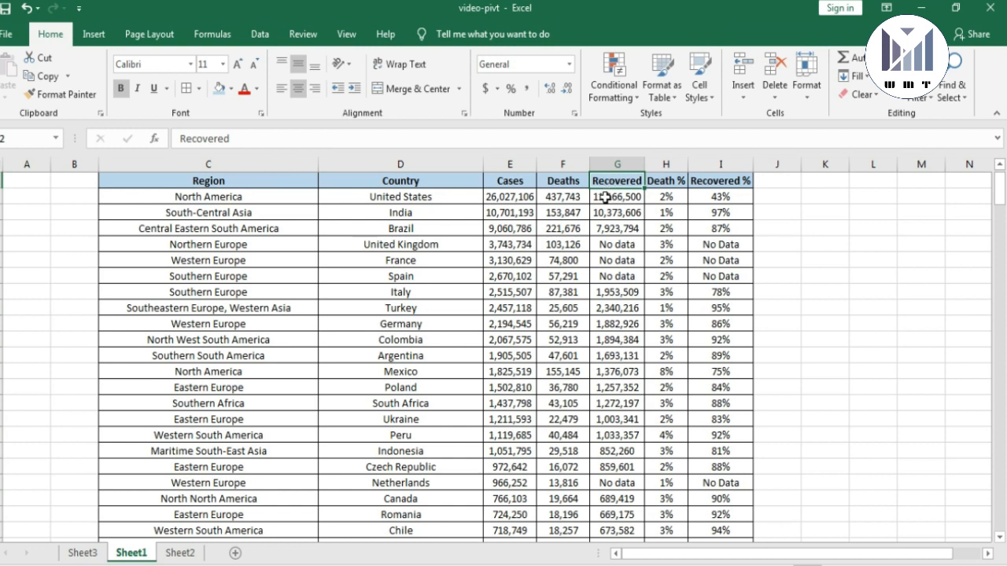
click(189, 196)
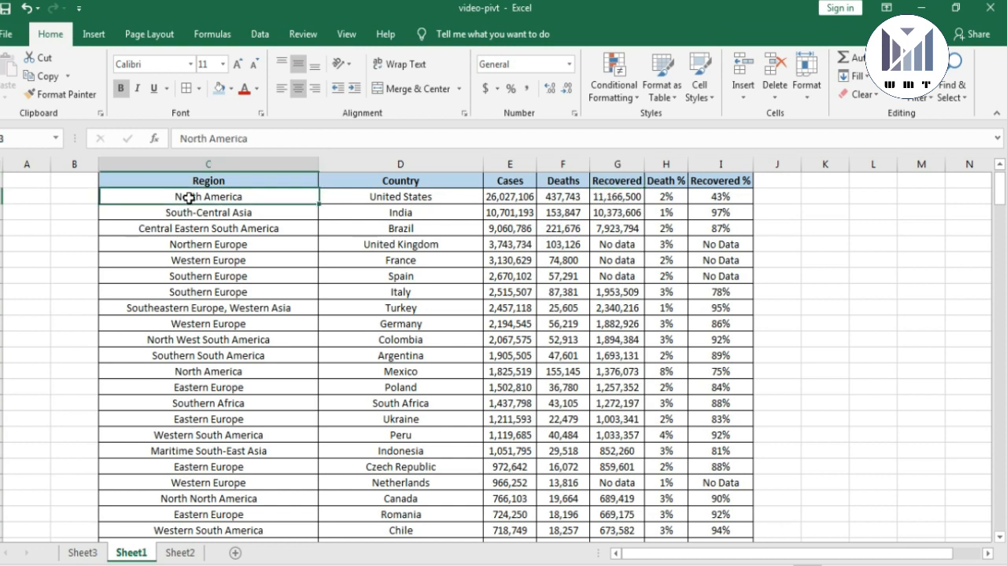
click(92, 554)
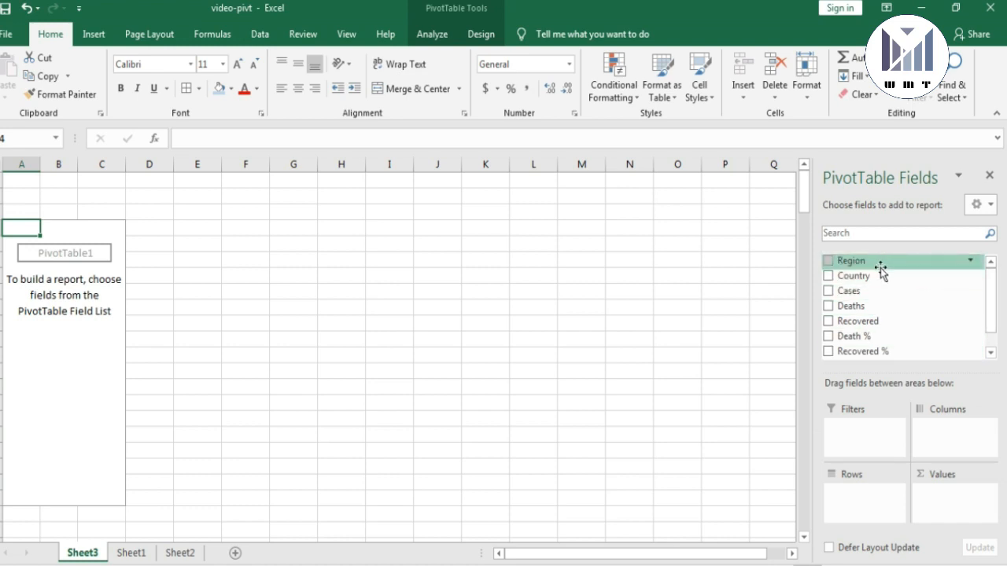
Step: Place the Region field in the PivotTable's Filters area and the Country field in its Rows area
drag(881, 272, 874, 440)
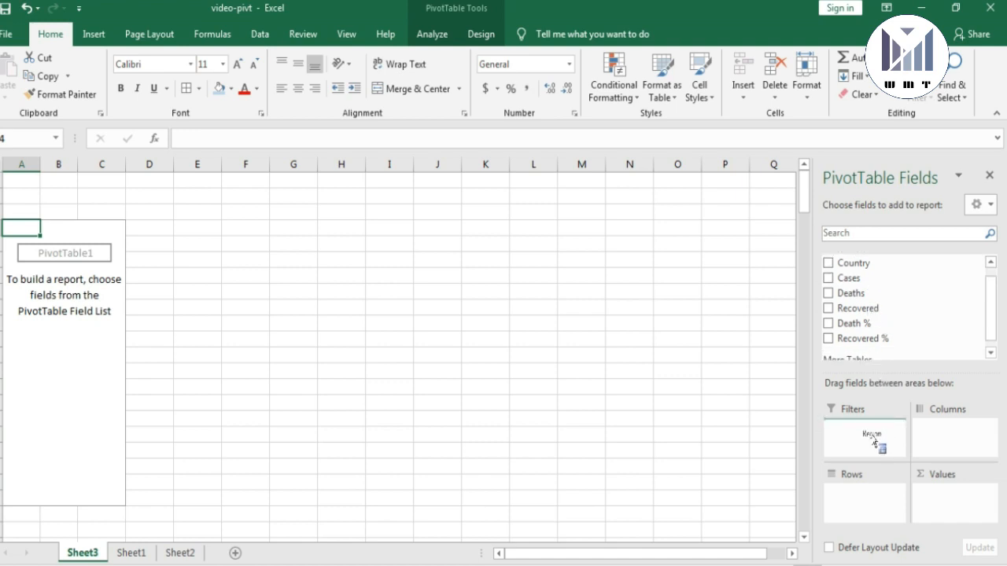
drag(874, 440, 875, 439)
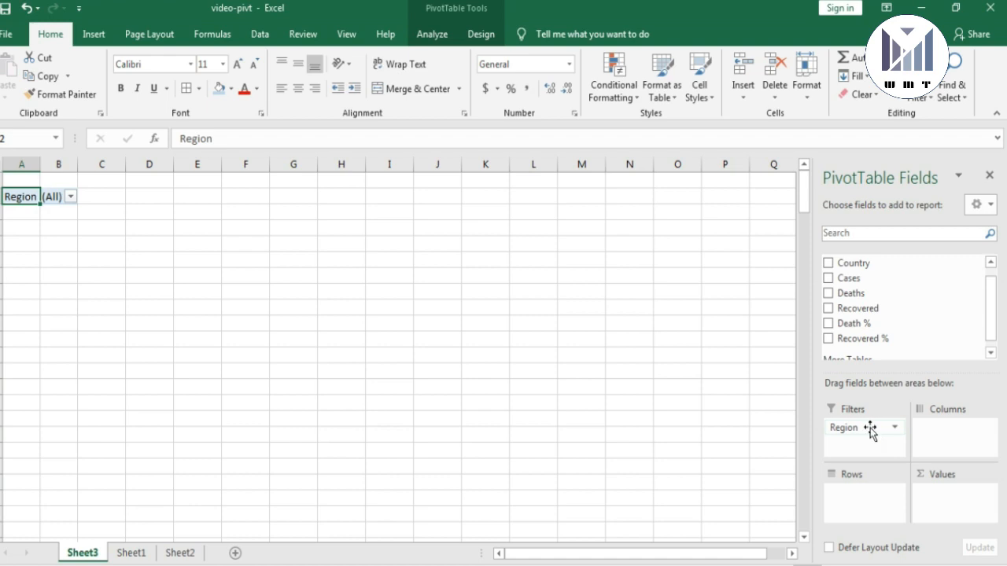
scroll(995, 322, up, 1)
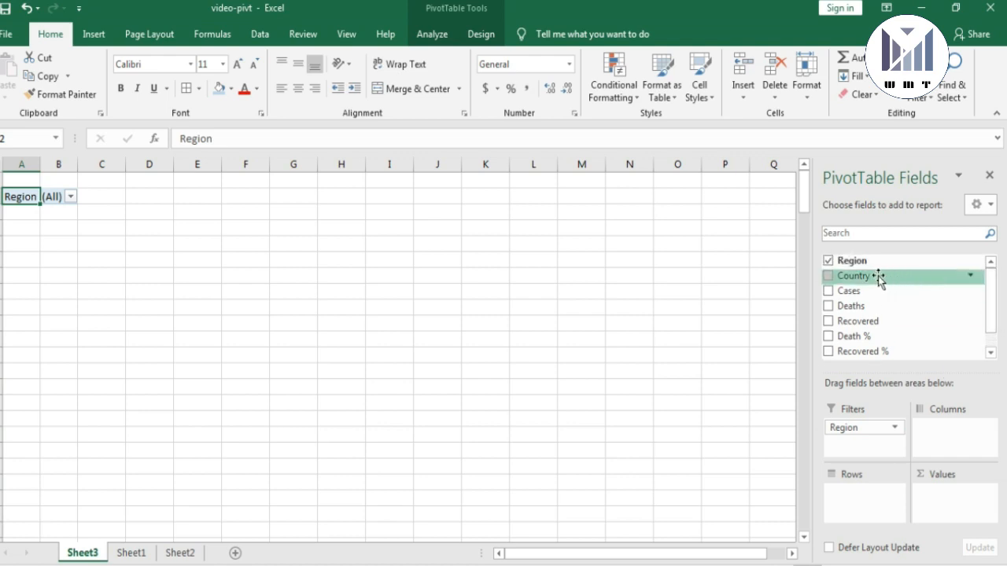
drag(879, 281, 865, 503)
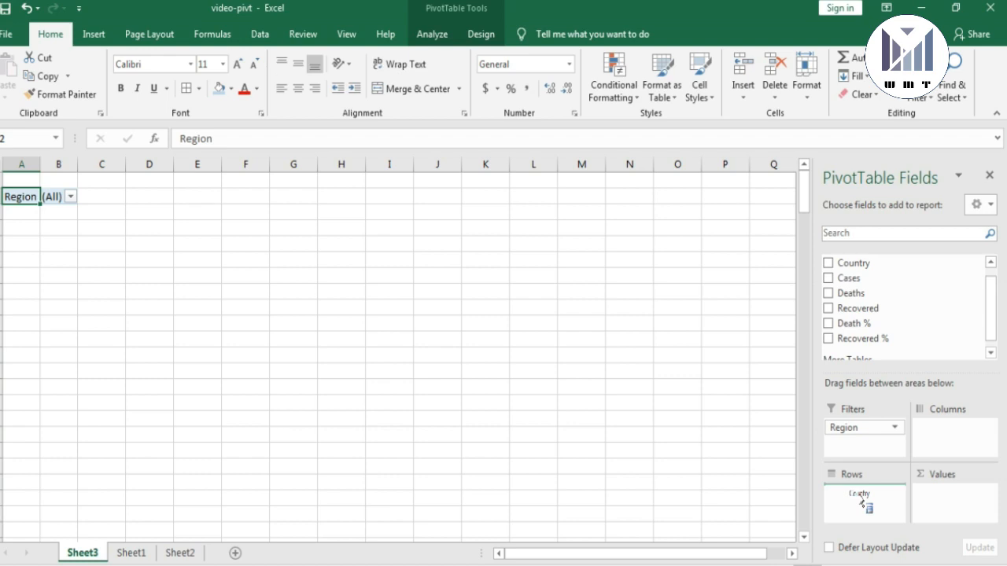
drag(862, 502, 865, 497)
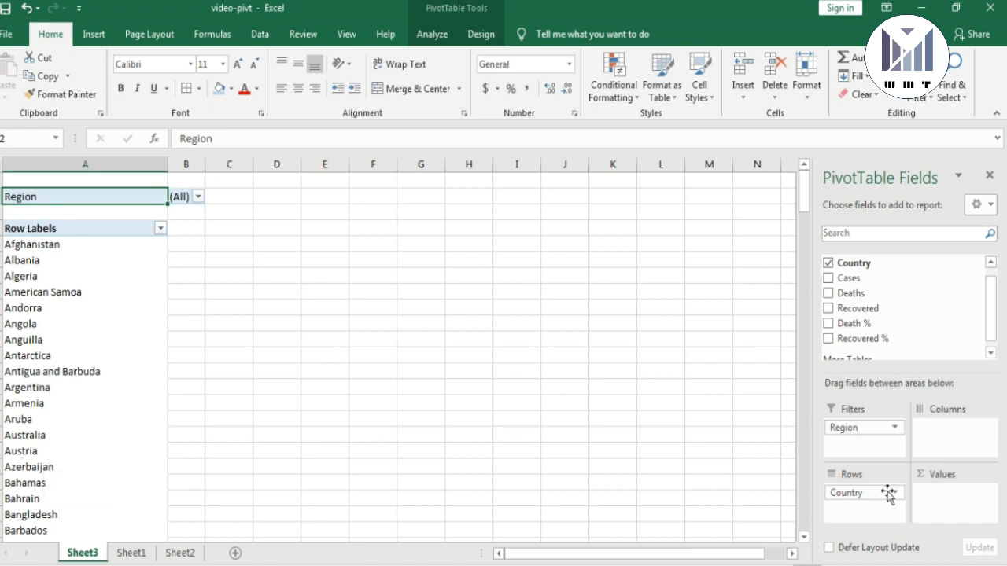
Step: Add the Cases field to the PivotTable's Values area so that cases are summed per country
drag(989, 307, 989, 327)
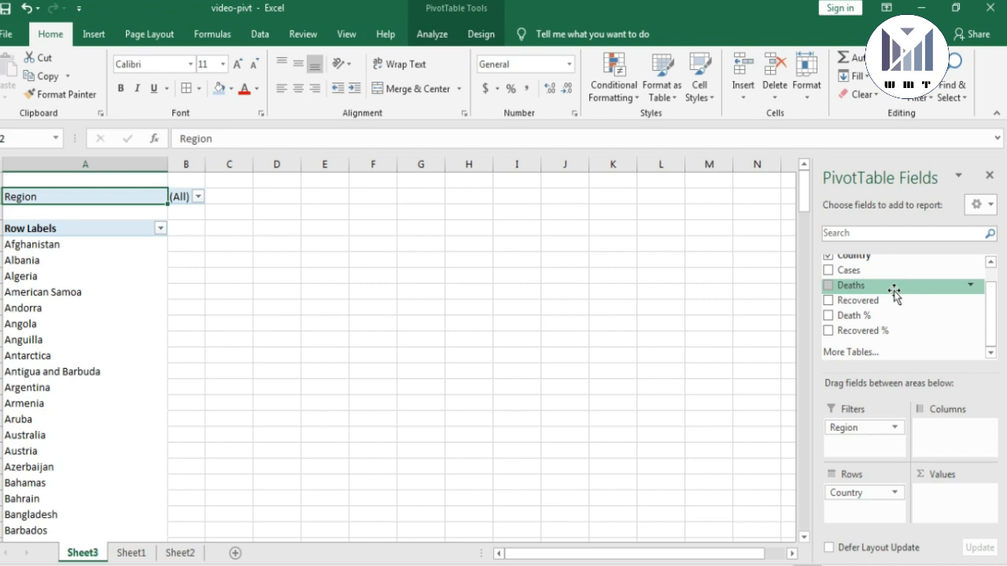
scroll(877, 293, up, 1)
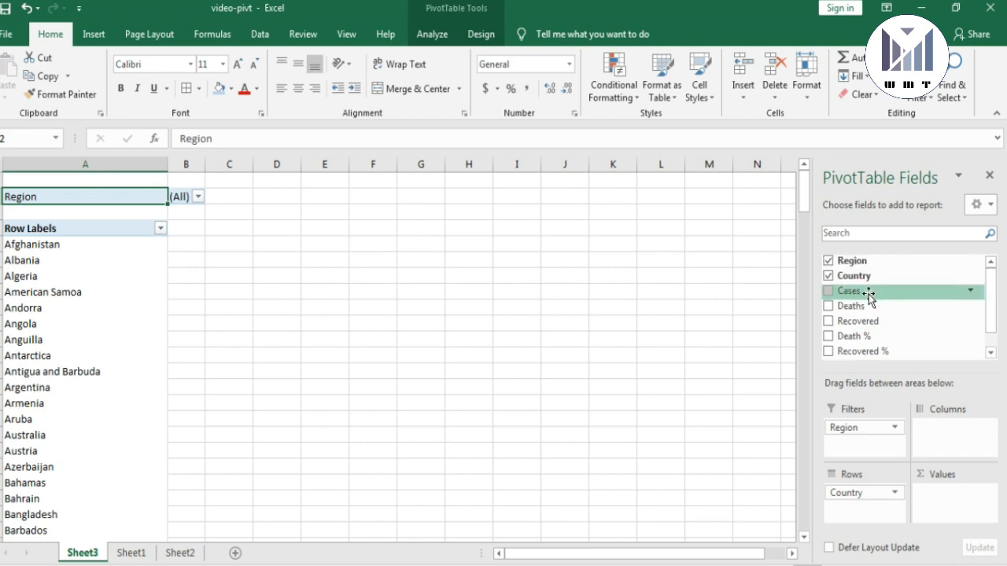
drag(868, 298, 955, 498)
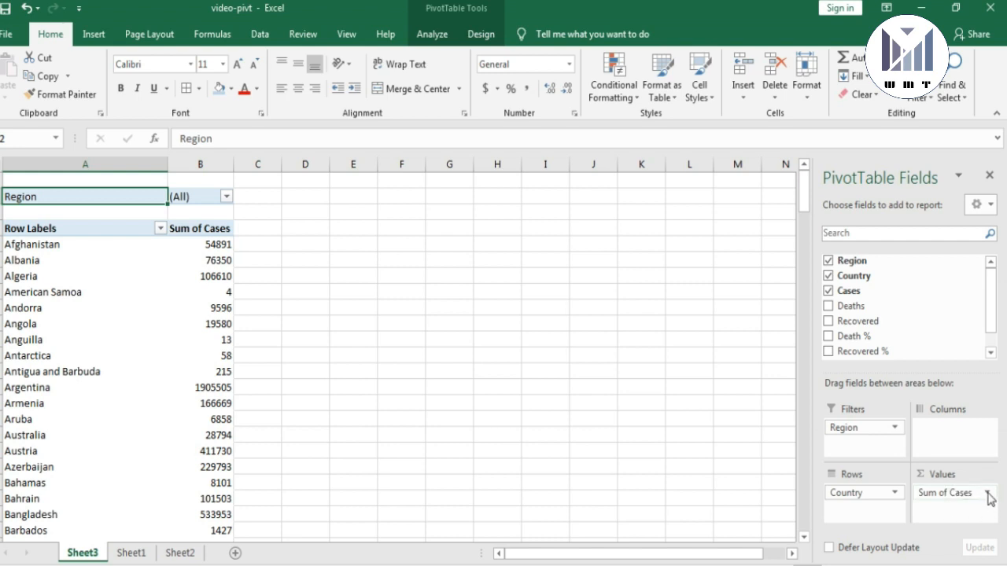
Step: Review the calculation types available for summarizing the Cases value field, leaving its settings unchanged
click(988, 493)
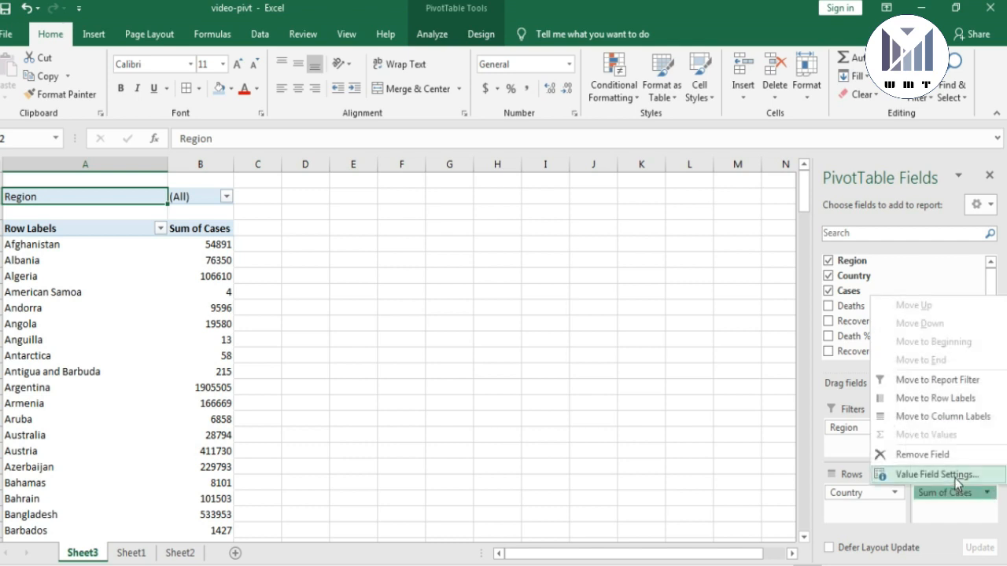
click(957, 482)
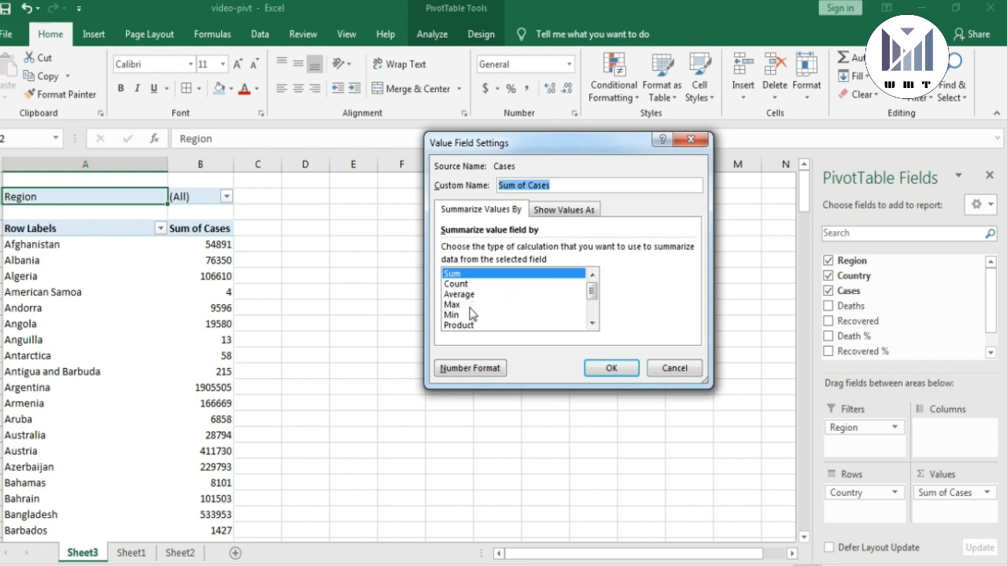
click(678, 367)
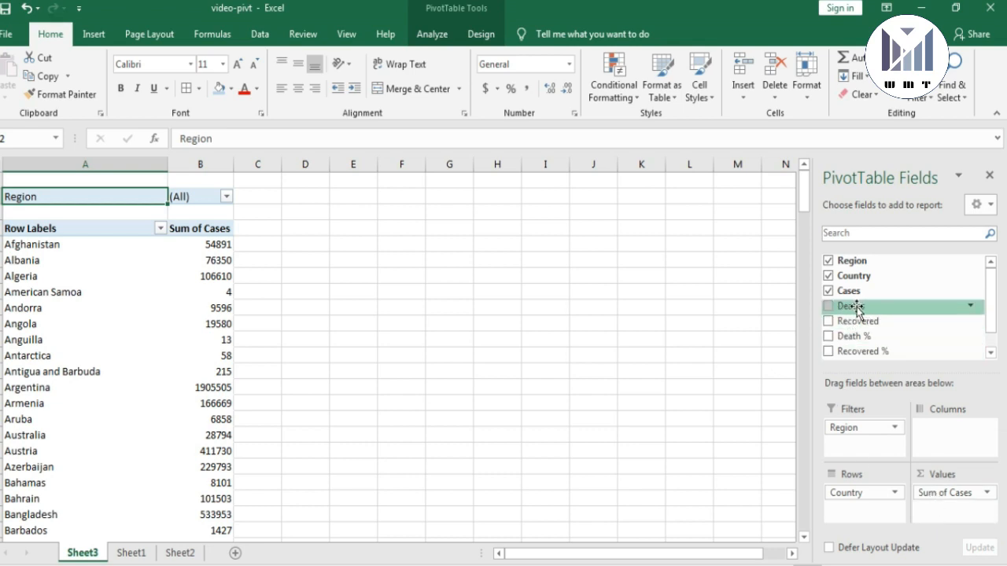
Step: Add the Deaths and Recovered fields to the PivotTable's Values area below Cases
drag(858, 312, 955, 510)
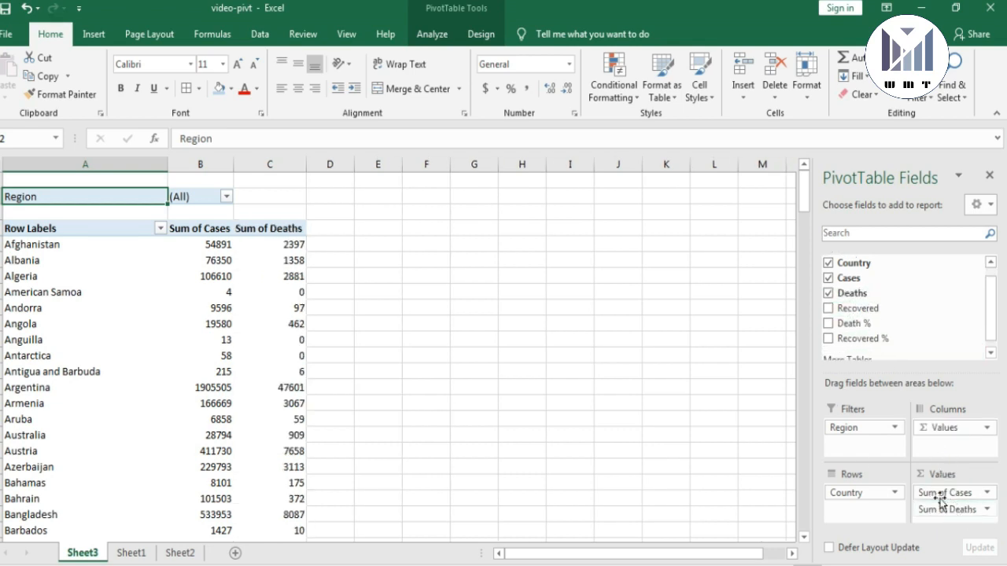
drag(863, 311, 961, 522)
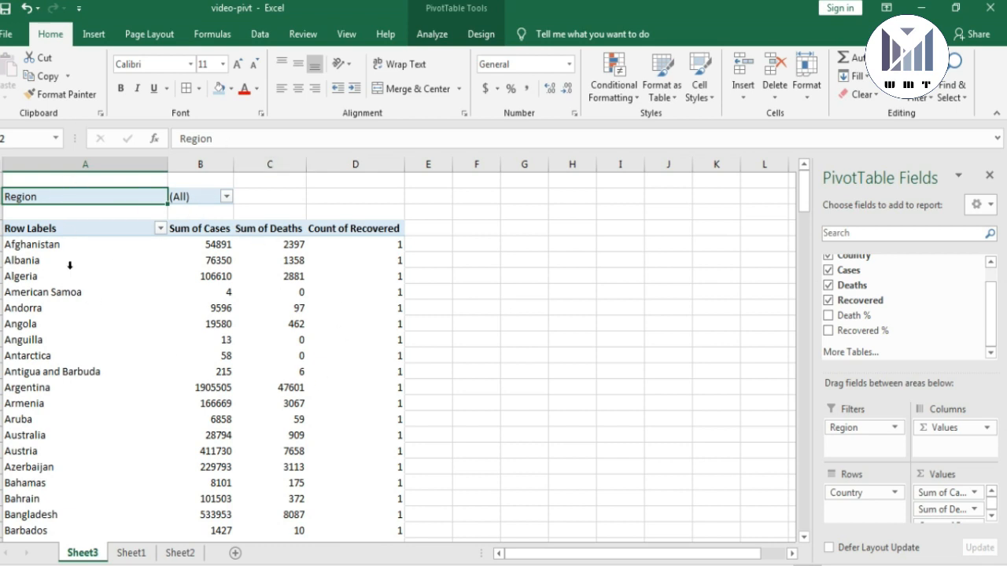
Step: Allow multiple selections in the Region filter, clear all regions and filter the PivotTable to North America only
click(226, 202)
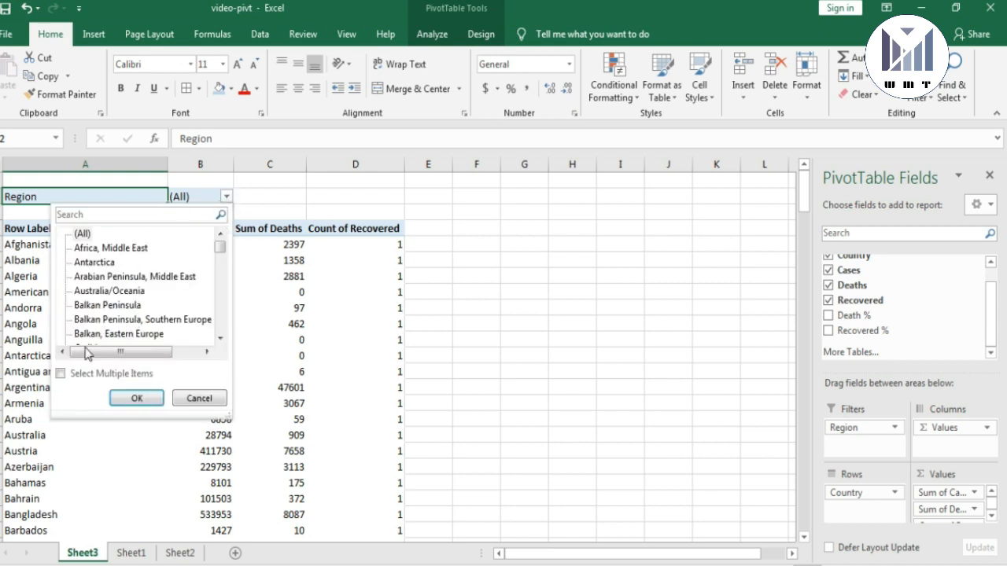
click(60, 374)
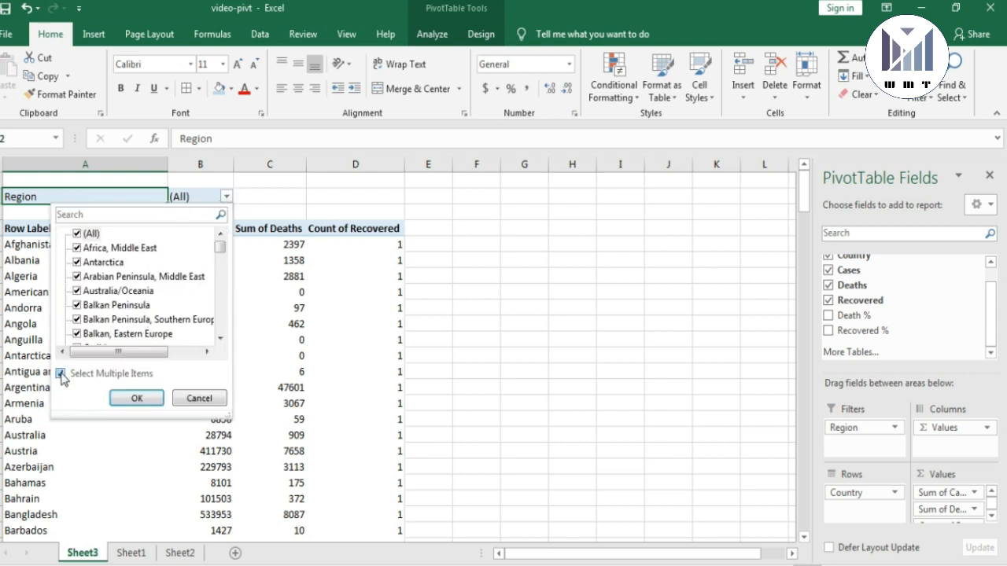
click(76, 234)
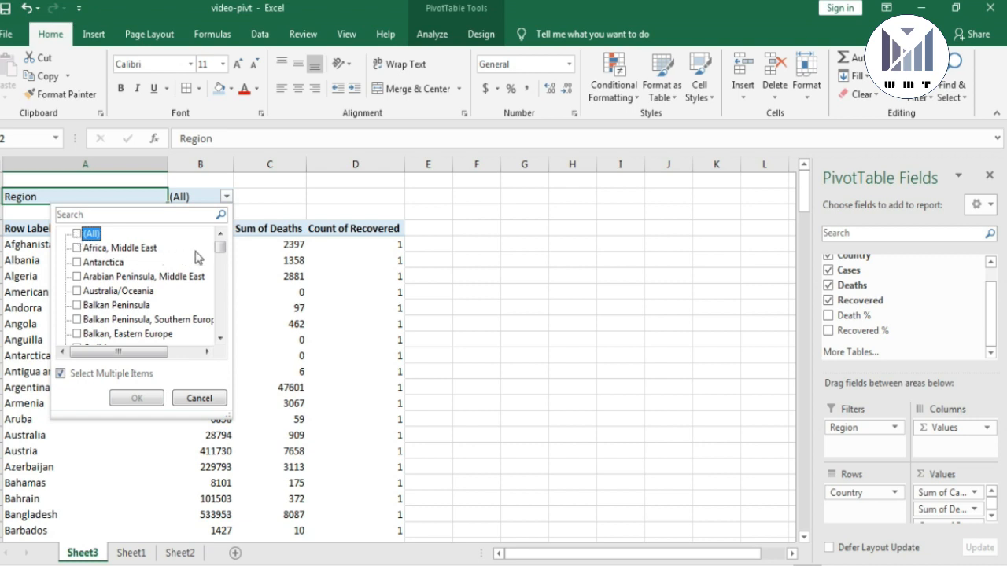
drag(221, 250, 221, 309)
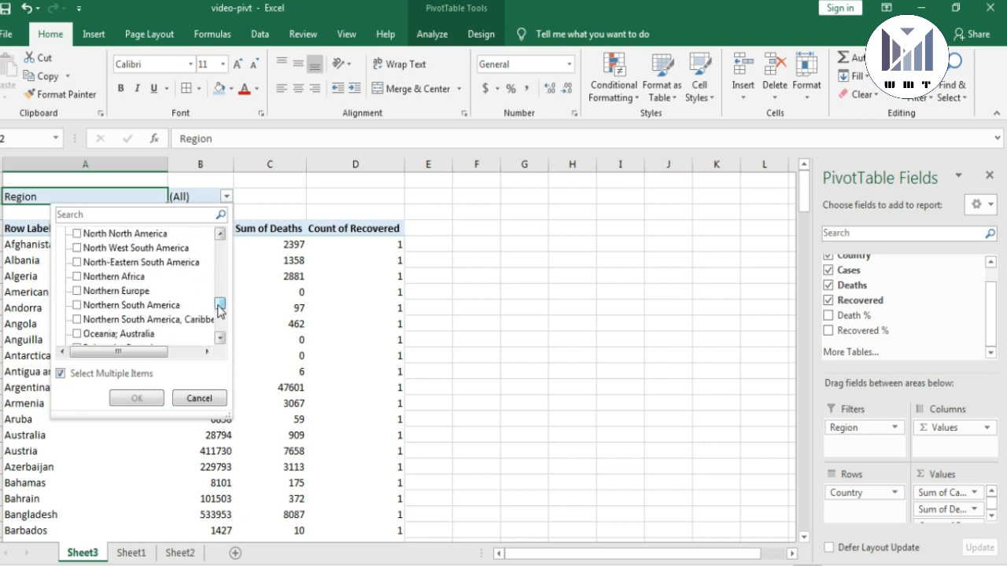
scroll(79, 263, up, 1)
click(77, 249)
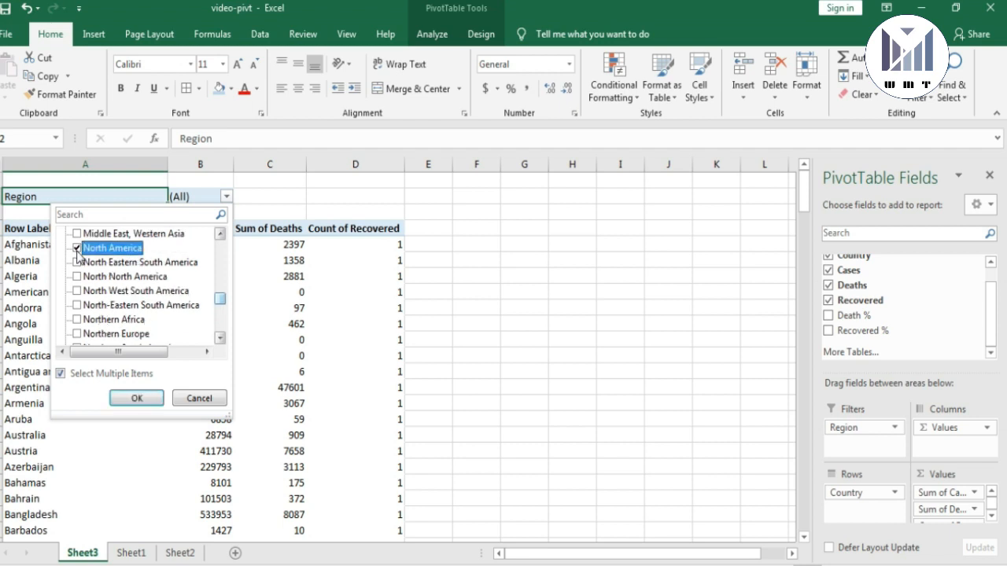
click(136, 400)
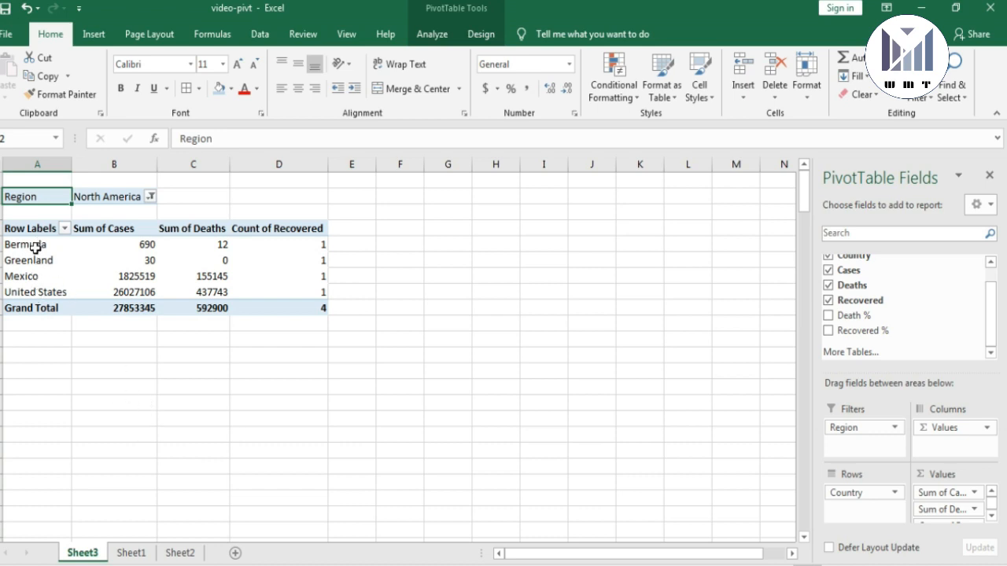
Step: Examine the North America countries with their cases, deaths and recovered columns and the Grand Total row
drag(33, 244, 34, 292)
drag(144, 245, 141, 293)
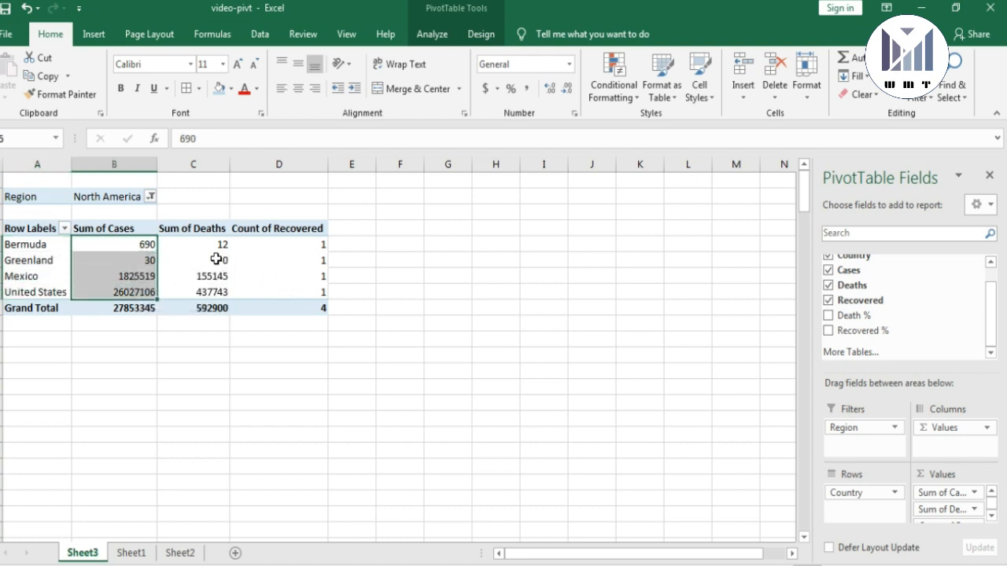
drag(215, 260, 216, 288)
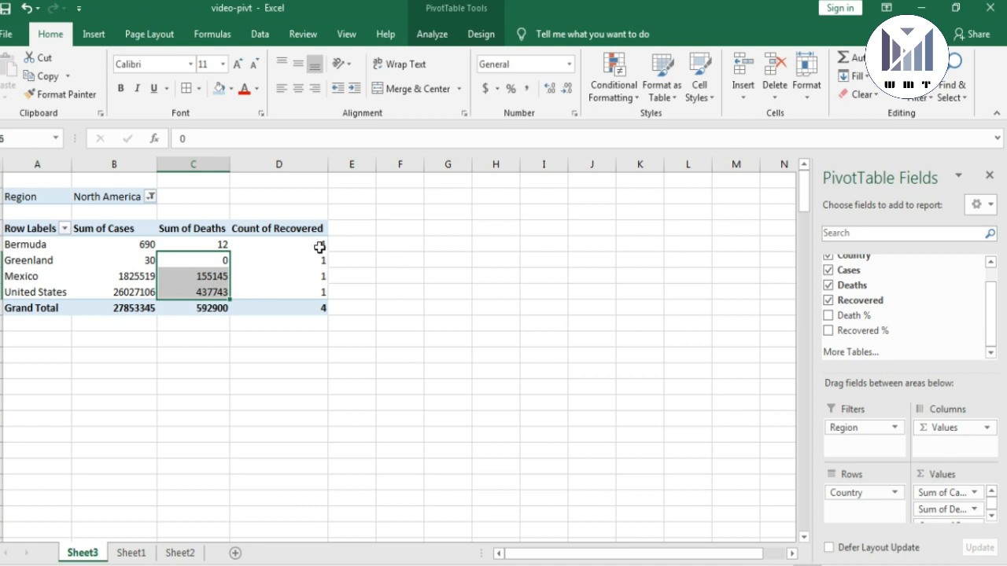
drag(320, 246, 320, 295)
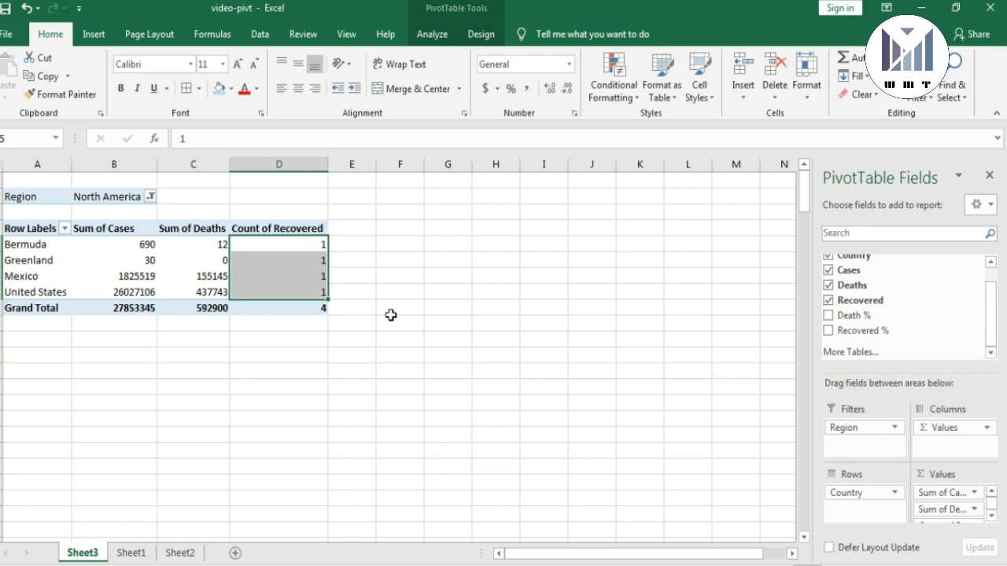
drag(36, 312, 306, 311)
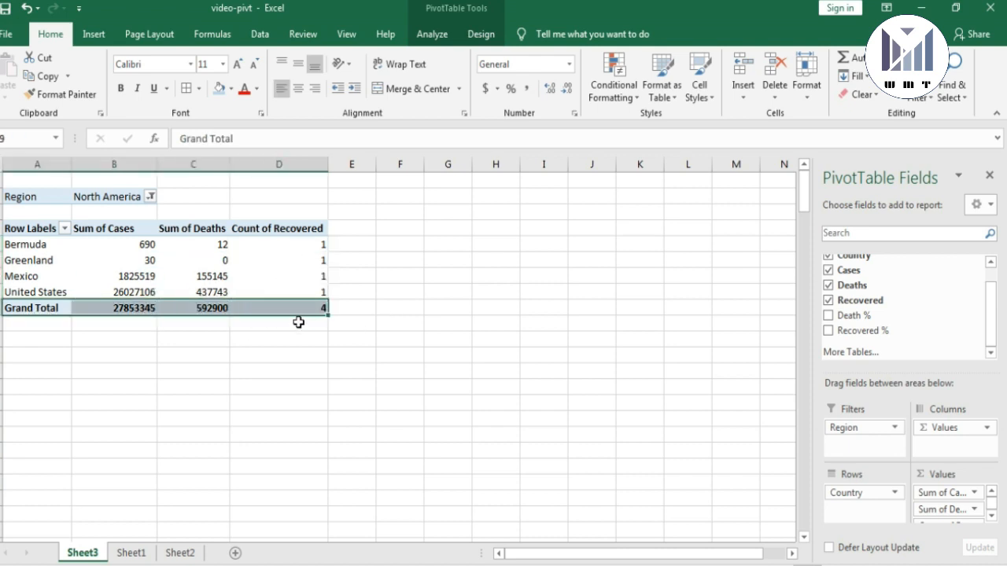
Step: Add Eastern Asia to the Region filter alongside North America
click(150, 197)
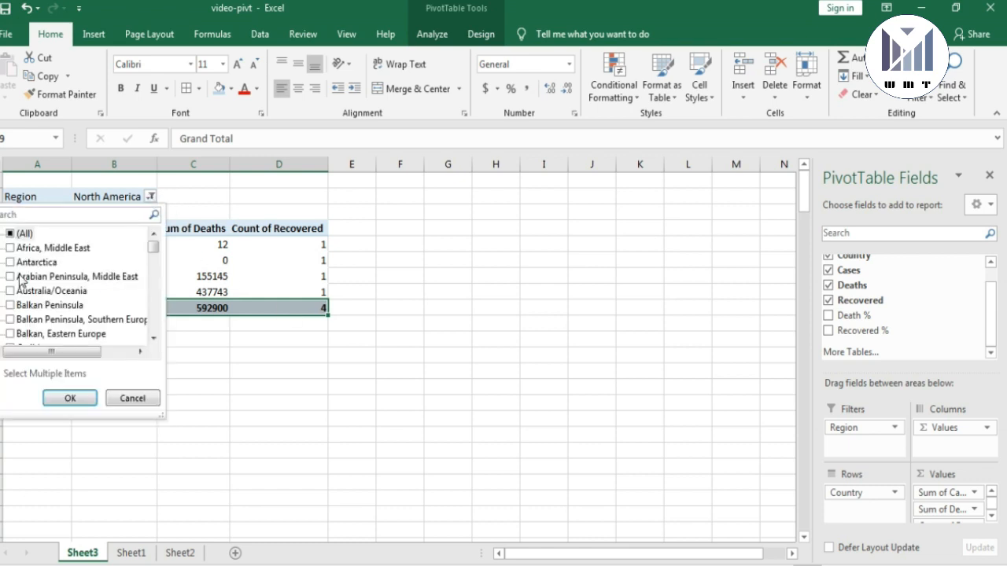
drag(154, 250, 155, 283)
click(9, 305)
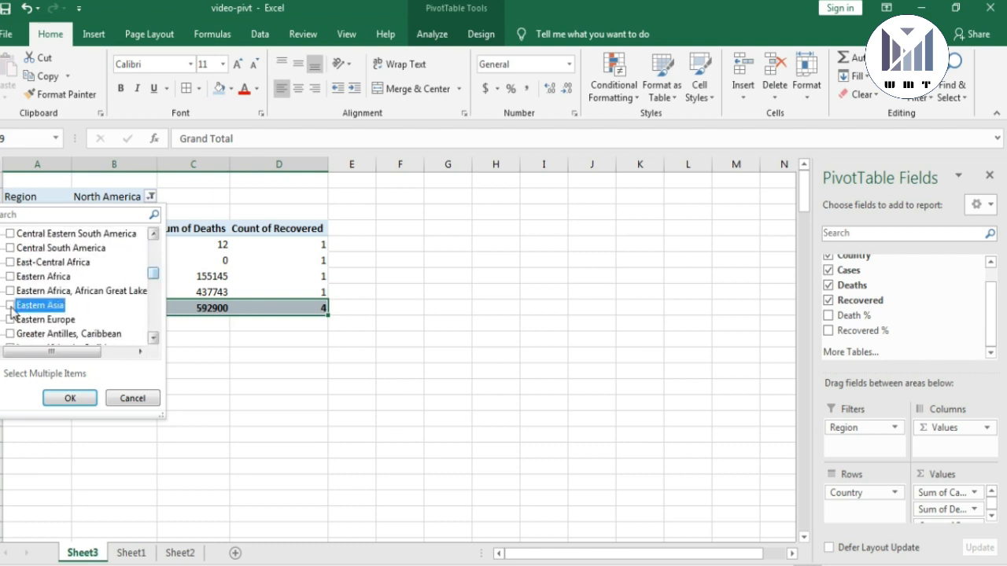
click(71, 400)
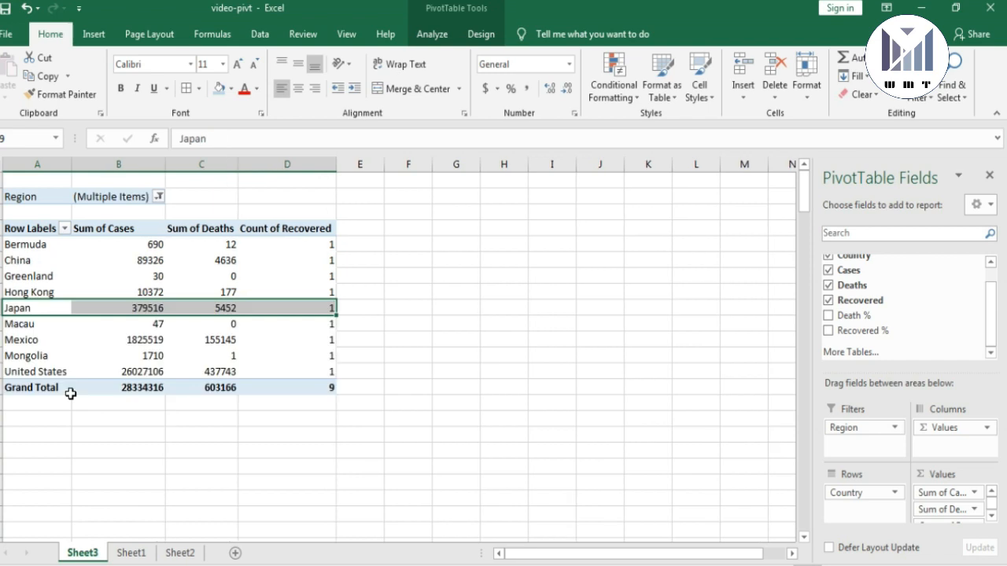
Step: Examine the country list and the cases, deaths and recovered values for the two filtered regions
click(421, 340)
drag(26, 243, 41, 376)
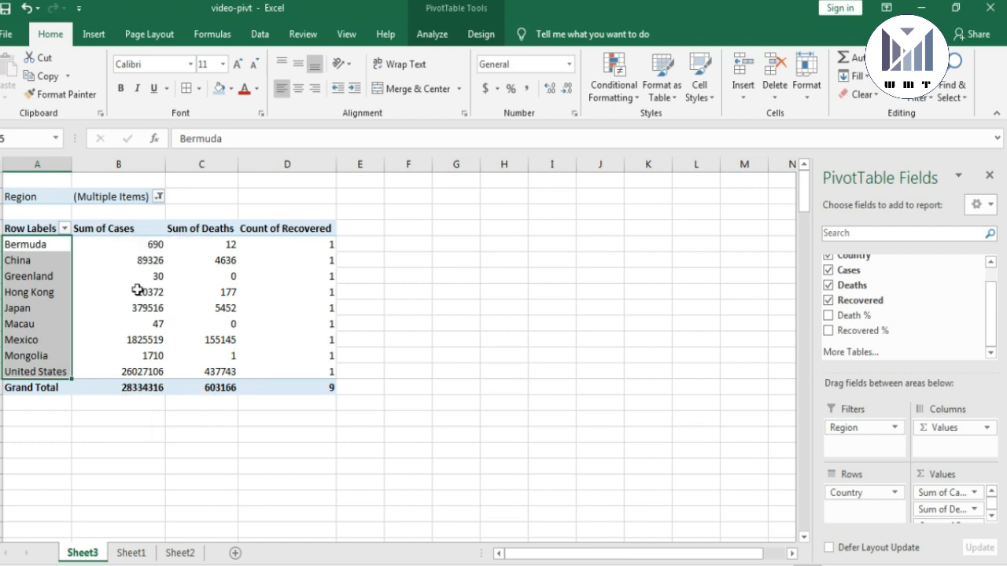
click(129, 247)
drag(216, 267, 118, 262)
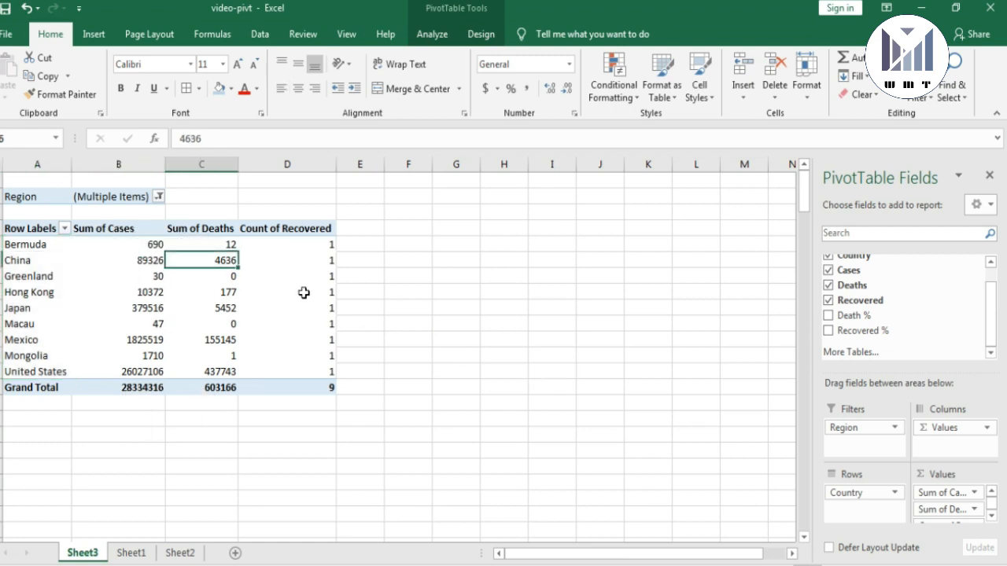
click(285, 277)
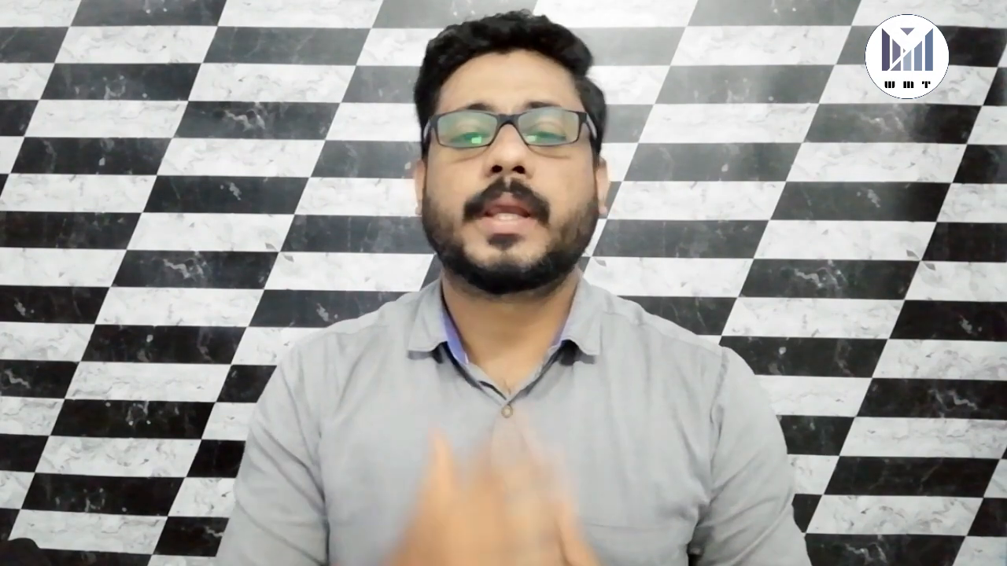